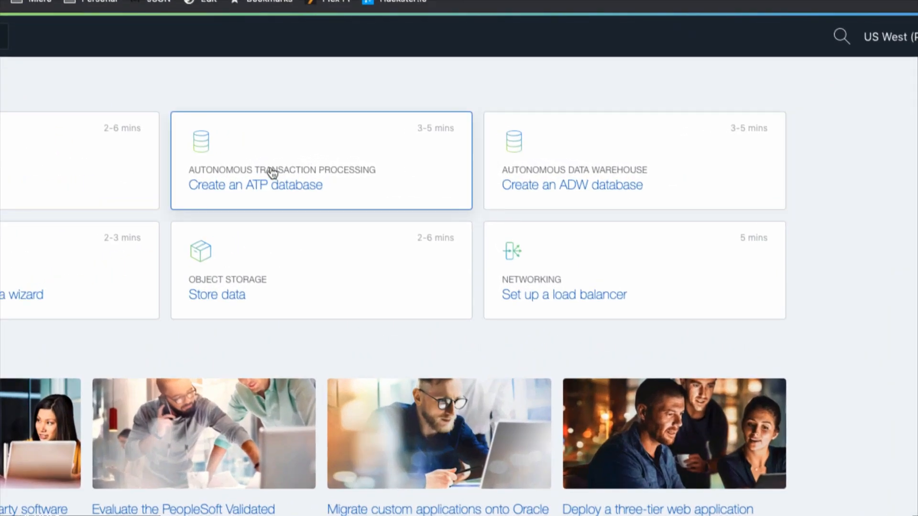
# Step: Start creating an Autonomous Transaction Processing database and set its display name to demo-atp-instance
pyautogui.click(299, 168)
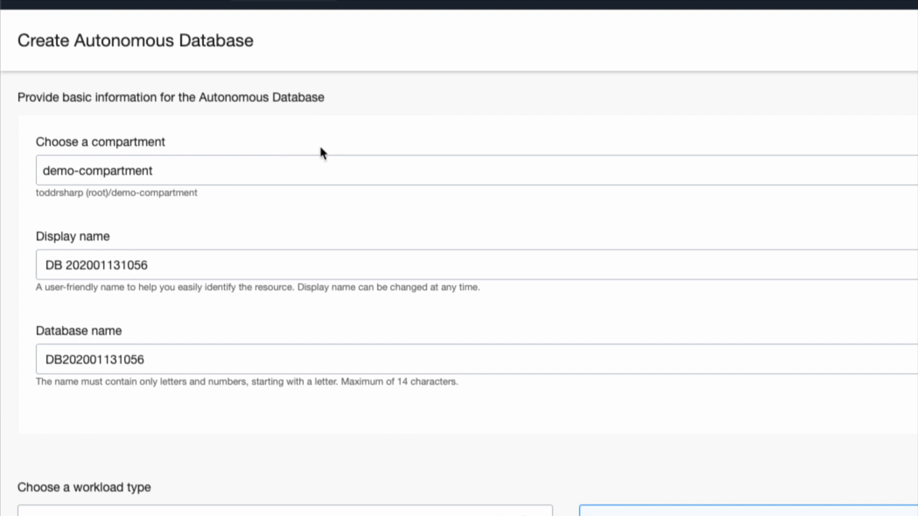
pyautogui.moveTo(215, 266); pyautogui.dragTo(305, 248)
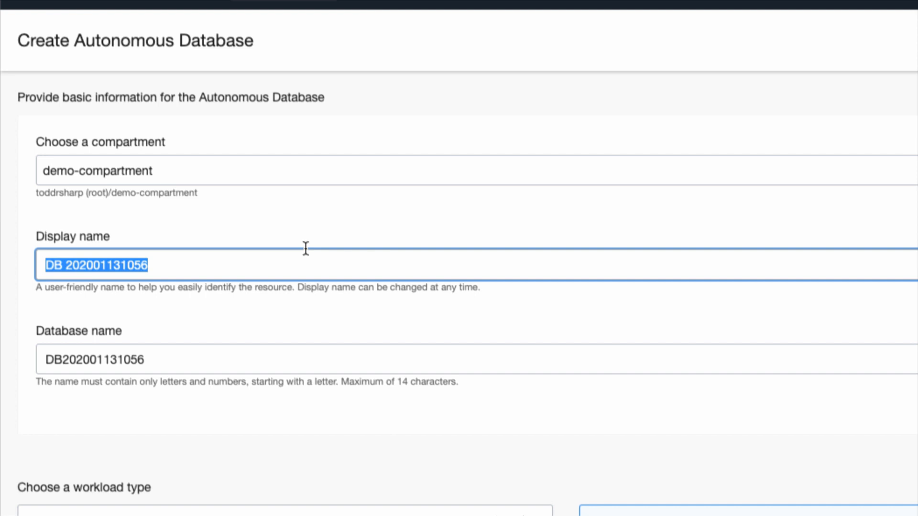
pyautogui.write('demoa')
pyautogui.press('BackSpace')
pyautogui.write('-')
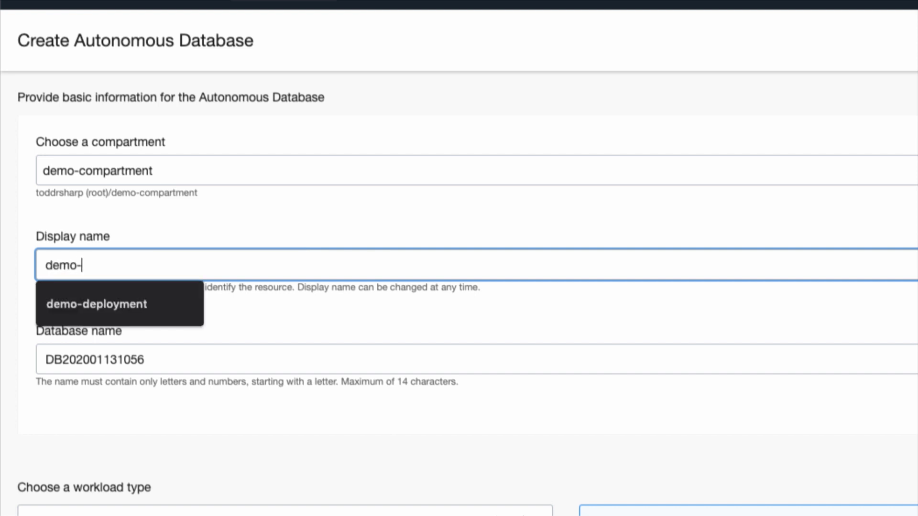
pyautogui.write('atp-instan')
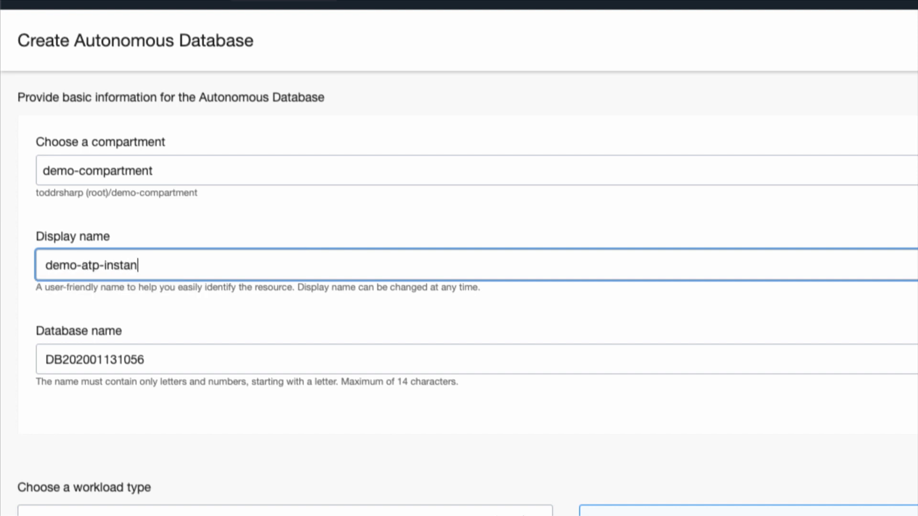
pyautogui.write('ce')
# Step: Set the database name to demoatp
pyautogui.press('Tab')
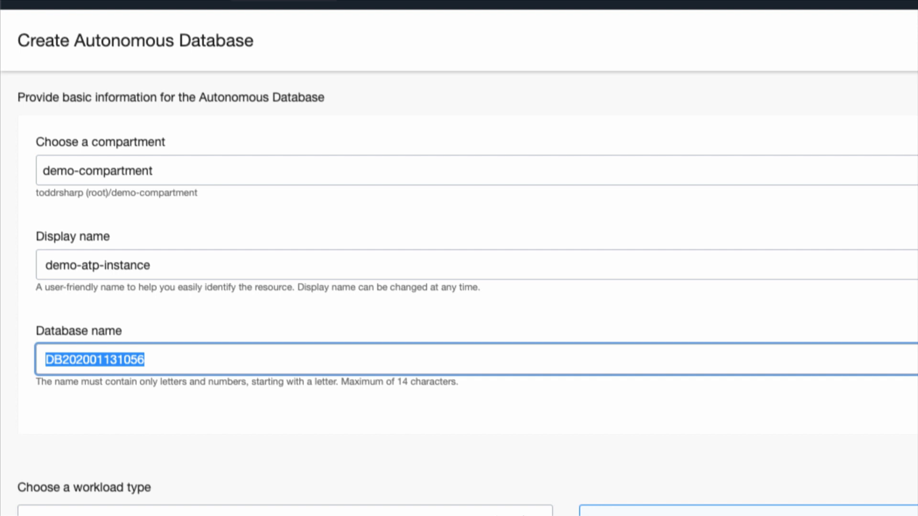
pyautogui.write('dempt')
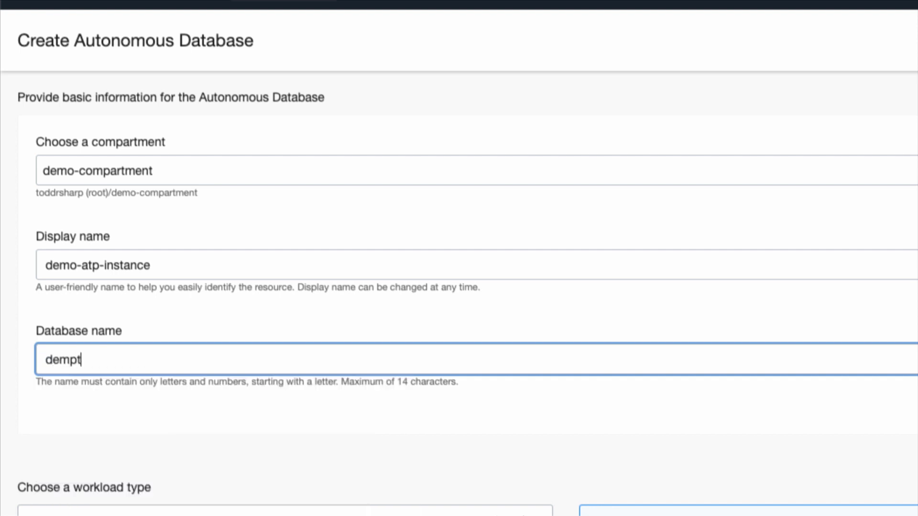
pyautogui.press('BackSpace')
pyautogui.press('BackSpace')
pyautogui.write('oatp')
# Step: Review the workload type, deployment type, OCPU, storage, auto scaling and preview version options for the new database
pyautogui.scroll(-5, 303, 250)
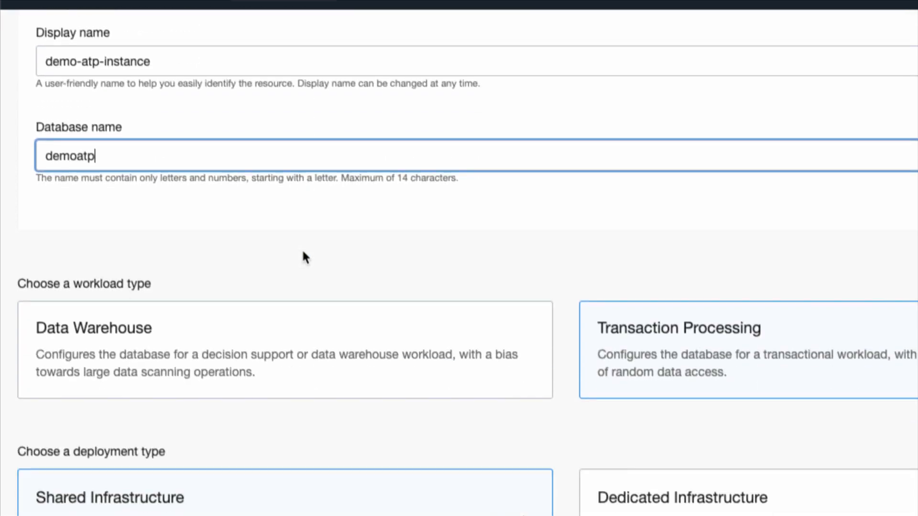
pyautogui.scroll(-4, 303, 253)
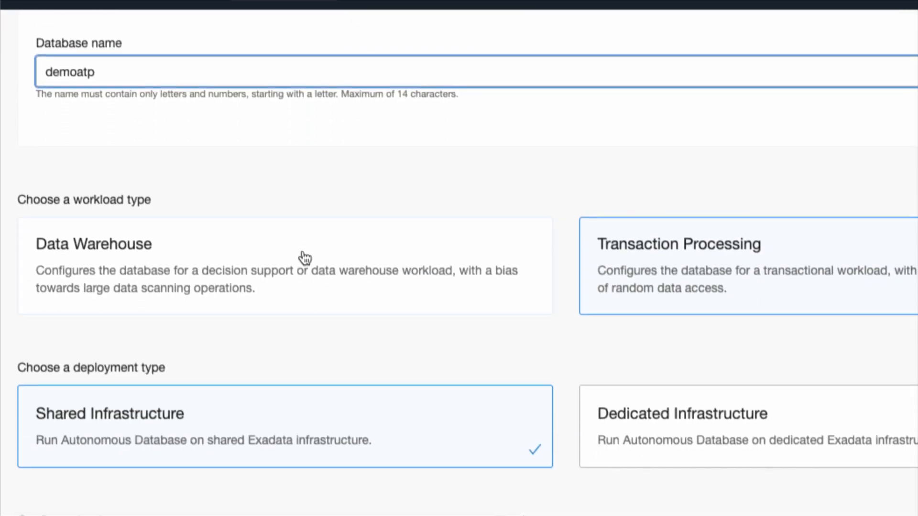
pyautogui.scroll(1, 624, 138)
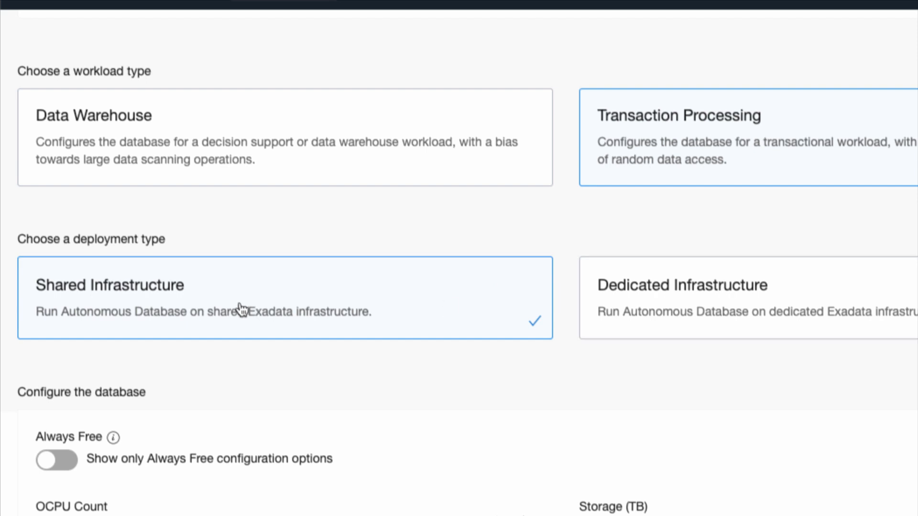
pyautogui.scroll(-4, 239, 306)
pyautogui.scroll(-2, 239, 304)
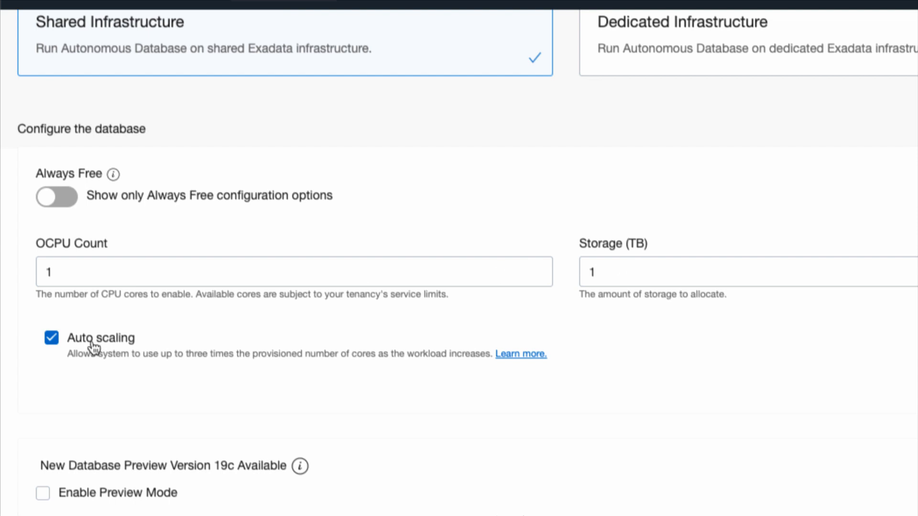
pyautogui.scroll(-2, 193, 342)
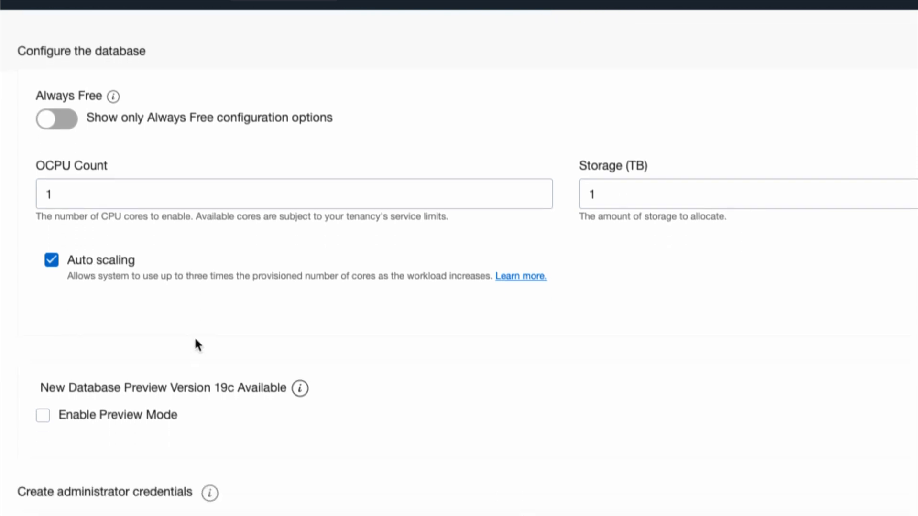
pyautogui.scroll(-2, 242, 318)
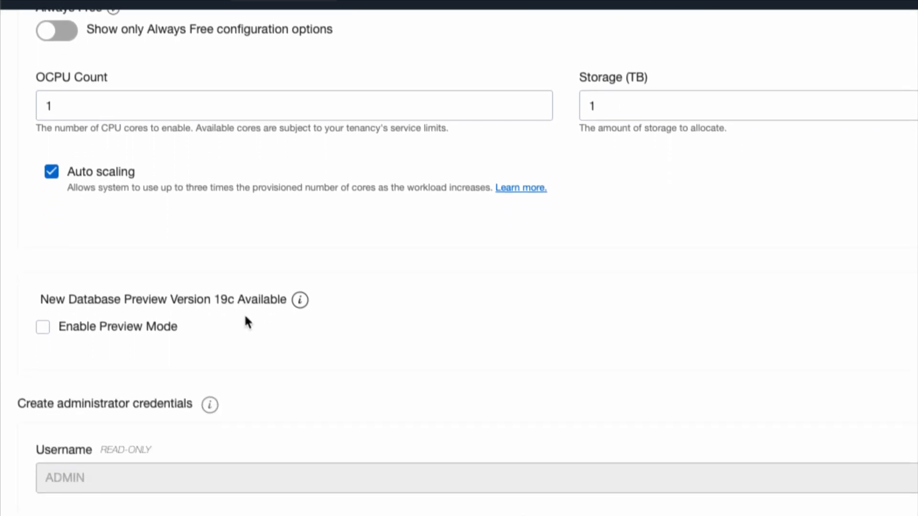
pyautogui.scroll(-1, 246, 317)
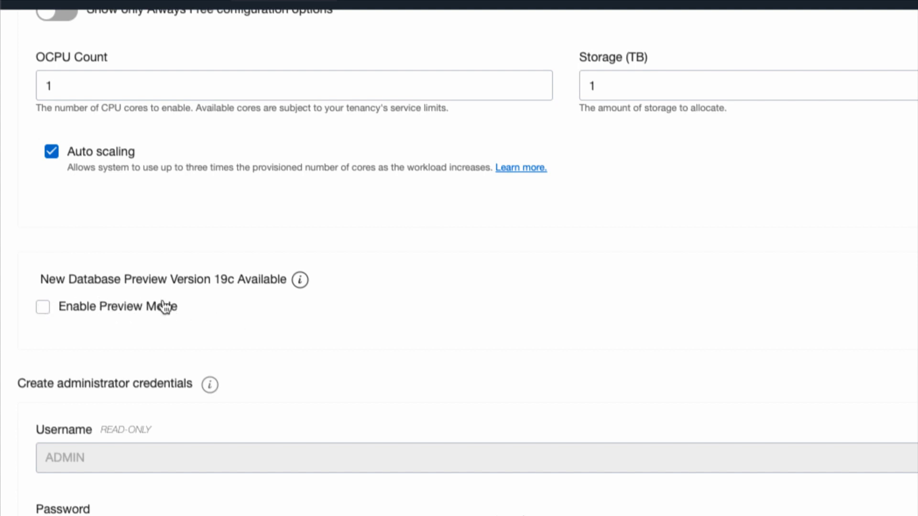
# Step: Enter and confirm the administrator password for the database
pyautogui.scroll(-4, 268, 301)
pyautogui.scroll(-1, 272, 308)
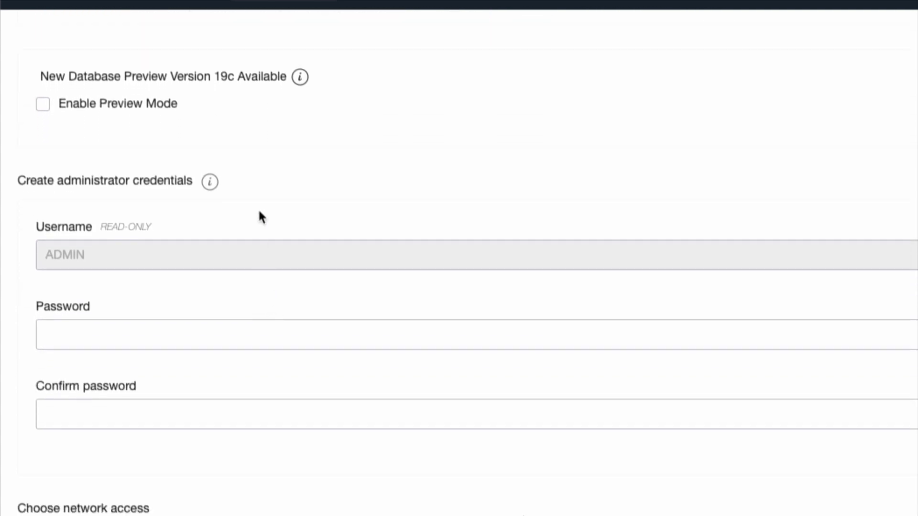
pyautogui.click(117, 336)
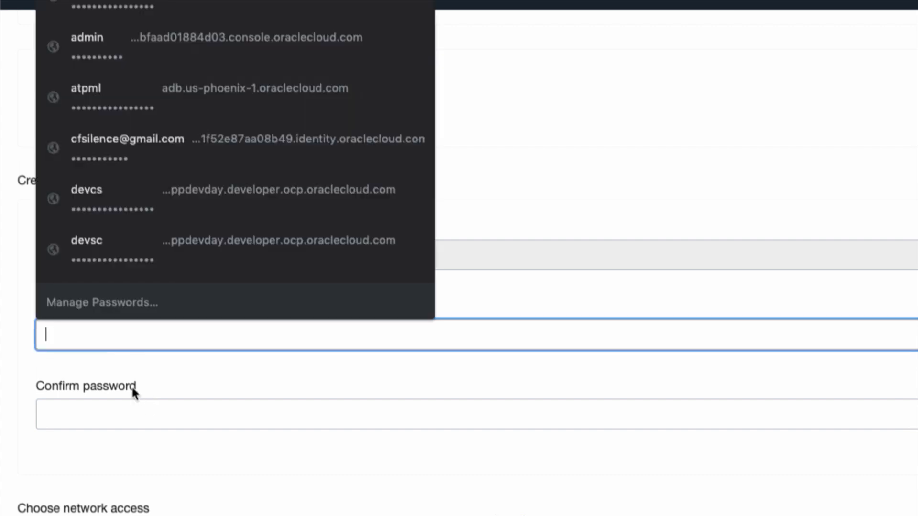
pyautogui.write('W')
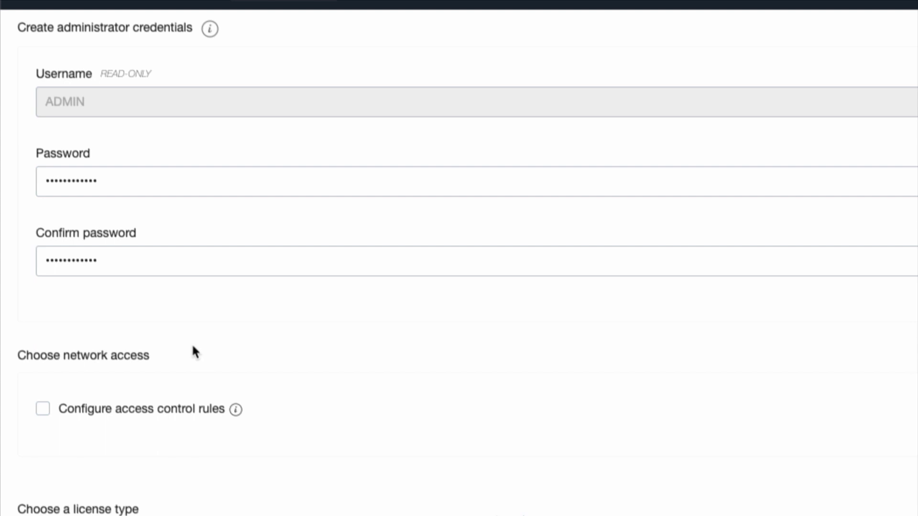
# Step: Choose the License Included license type and create the autonomous database, declining to save the password in the browser
pyautogui.scroll(-4, 191, 342)
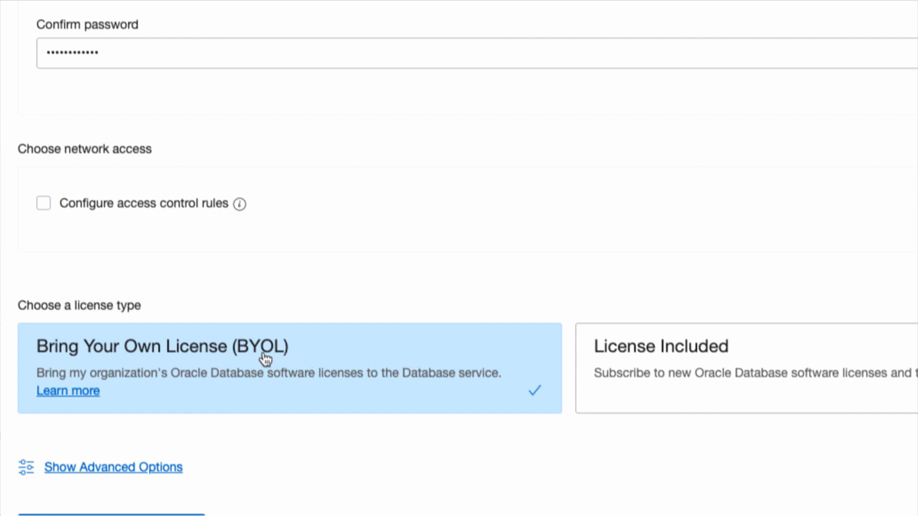
pyautogui.click(854, 354)
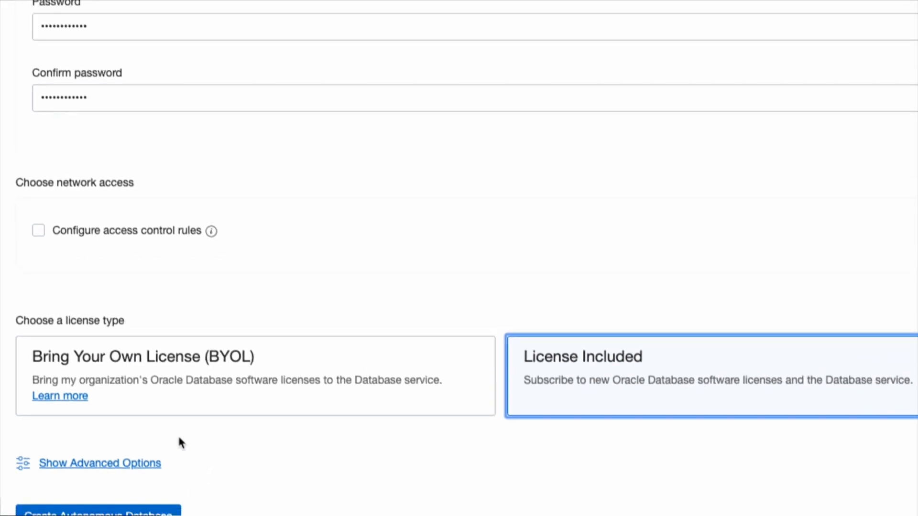
pyautogui.click(98, 508)
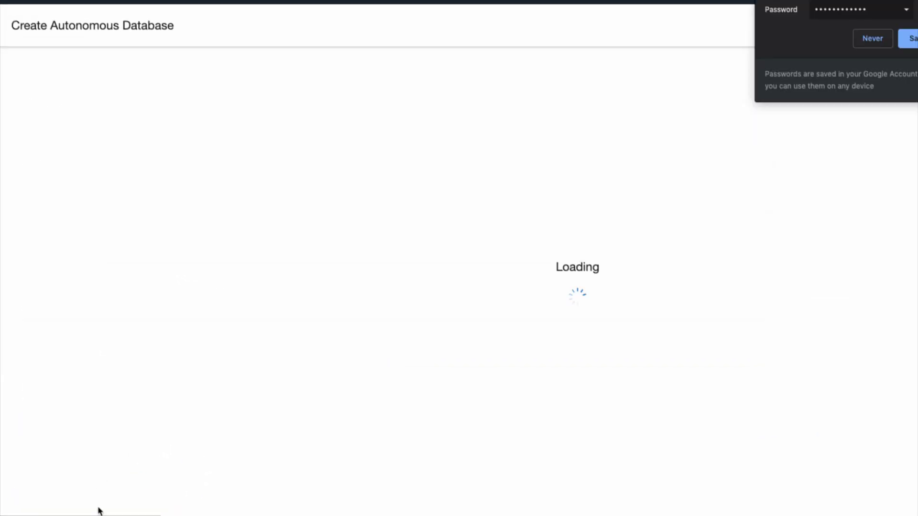
pyautogui.click(872, 38)
pyautogui.click(497, 91)
pyautogui.click(376, 141)
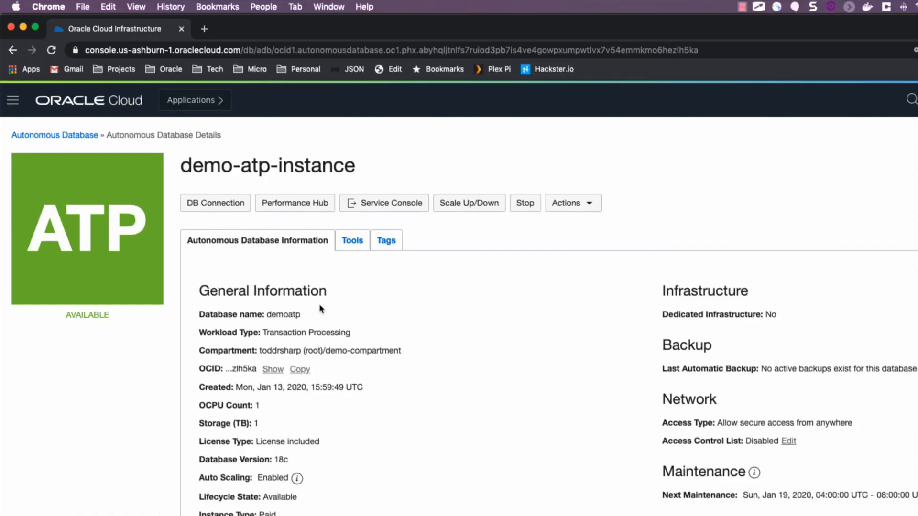
# Step: Examine the new database's general information and its metrics charts on the details page
pyautogui.scroll(-2, 458, 261)
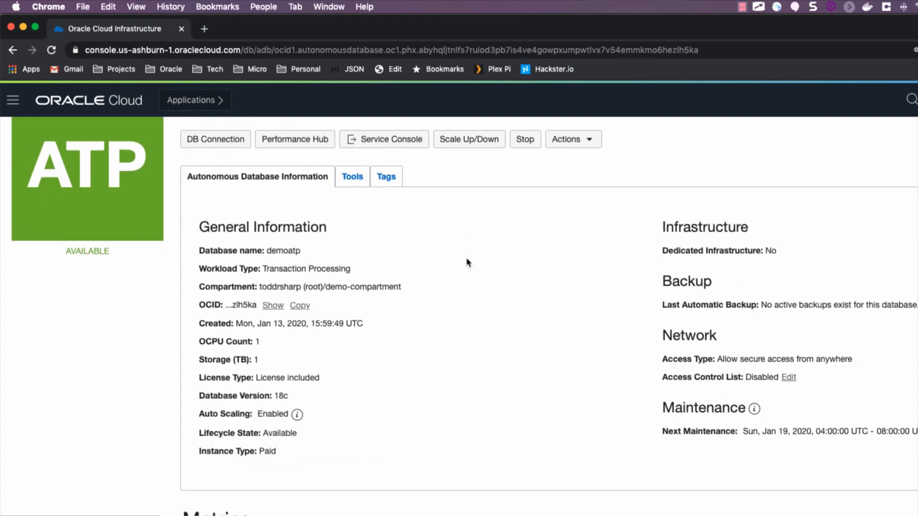
pyautogui.scroll(-2, 468, 262)
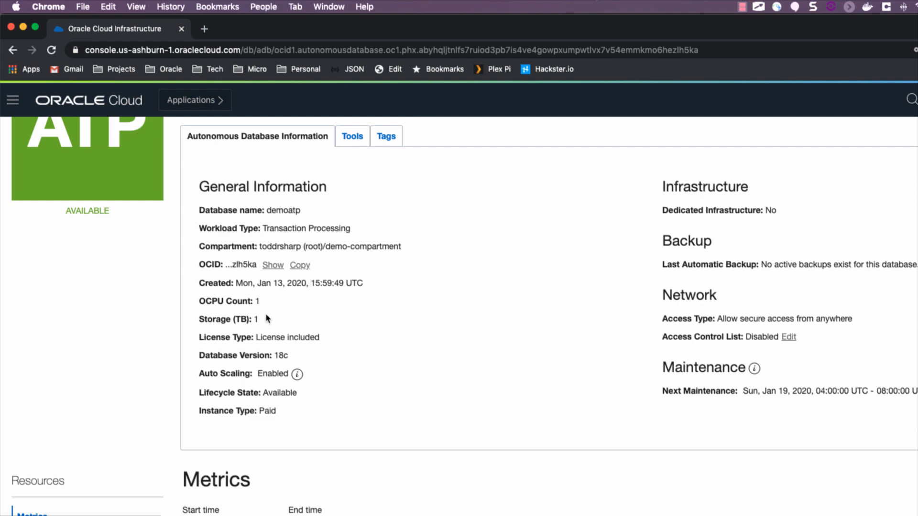
pyautogui.scroll(-2, 330, 310)
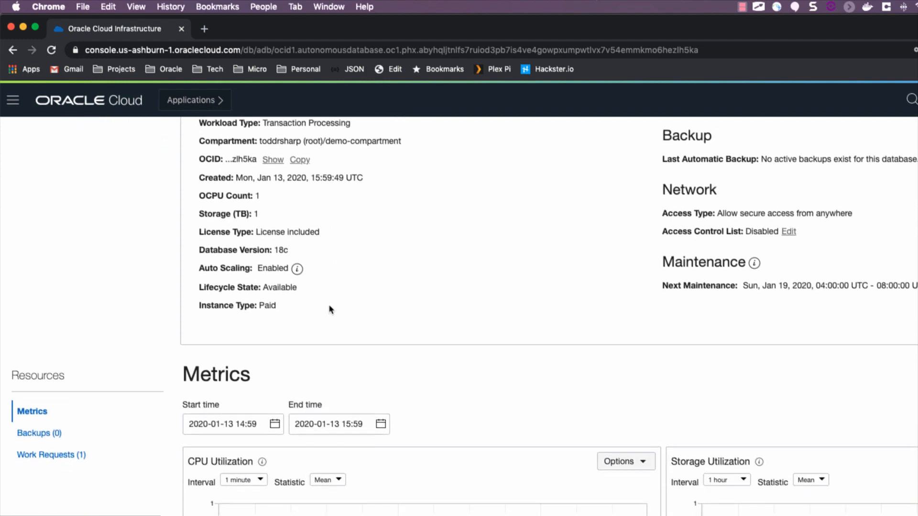
pyautogui.scroll(-1, 330, 309)
pyautogui.scroll(-2, 330, 309)
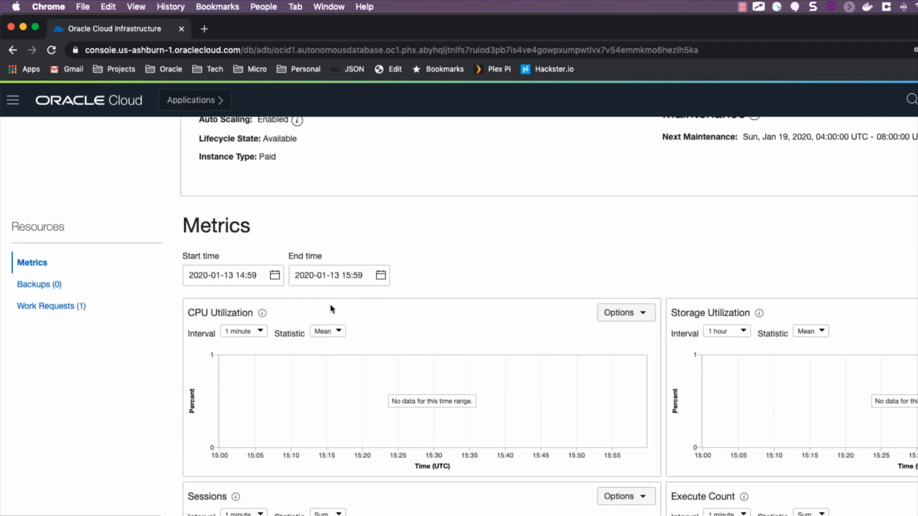
pyautogui.scroll(3, 331, 309)
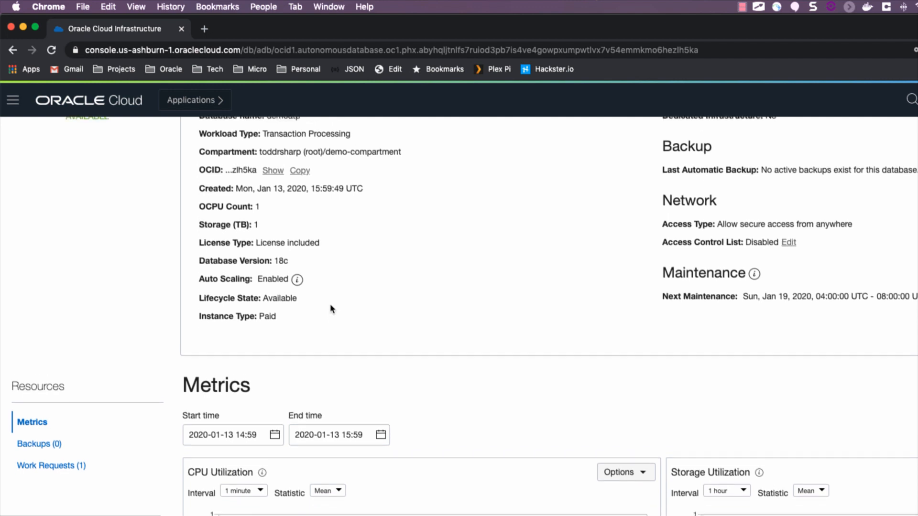
pyautogui.scroll(1, 330, 308)
pyautogui.scroll(-2, 329, 308)
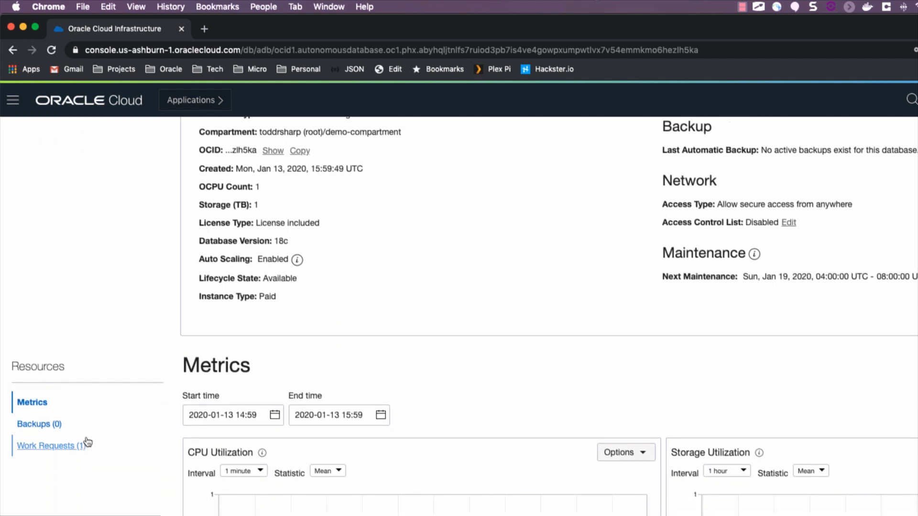
# Step: Show the database's backups list and check the manual backup option
pyautogui.click(29, 424)
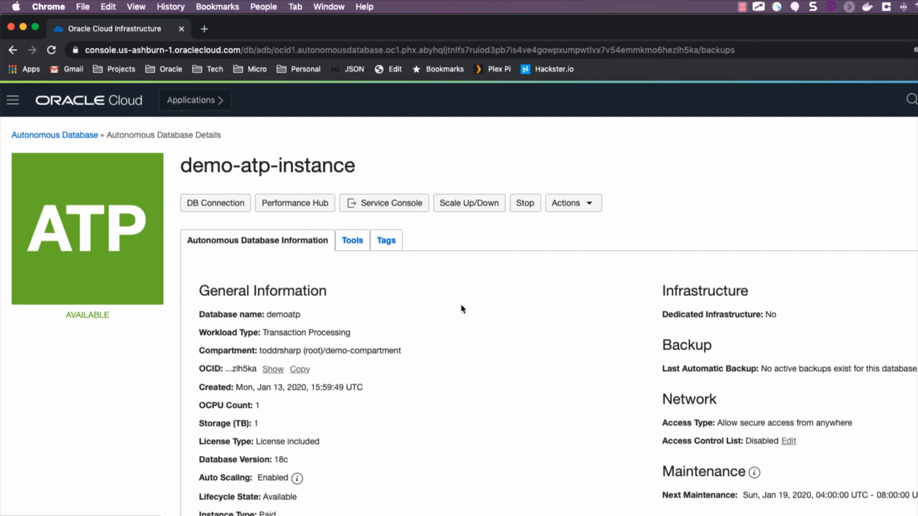
pyautogui.scroll(-3, 461, 306)
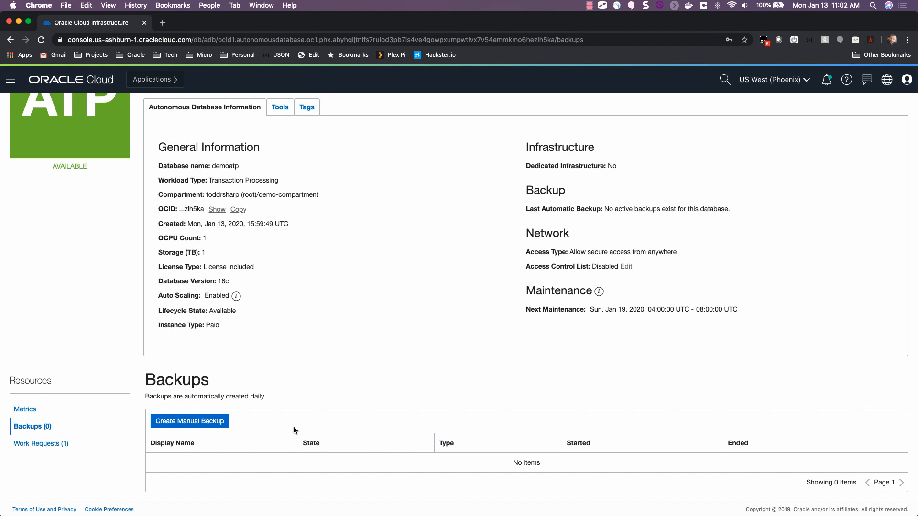
pyautogui.scroll(3, 293, 427)
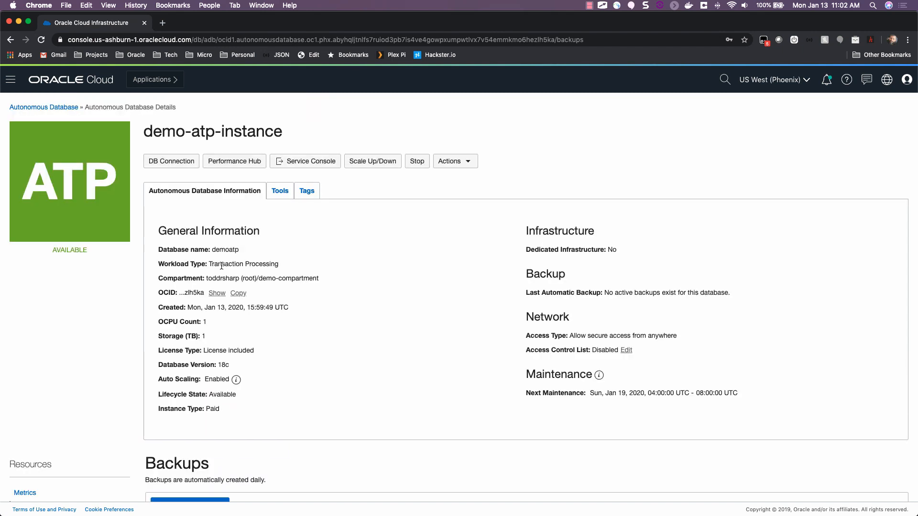